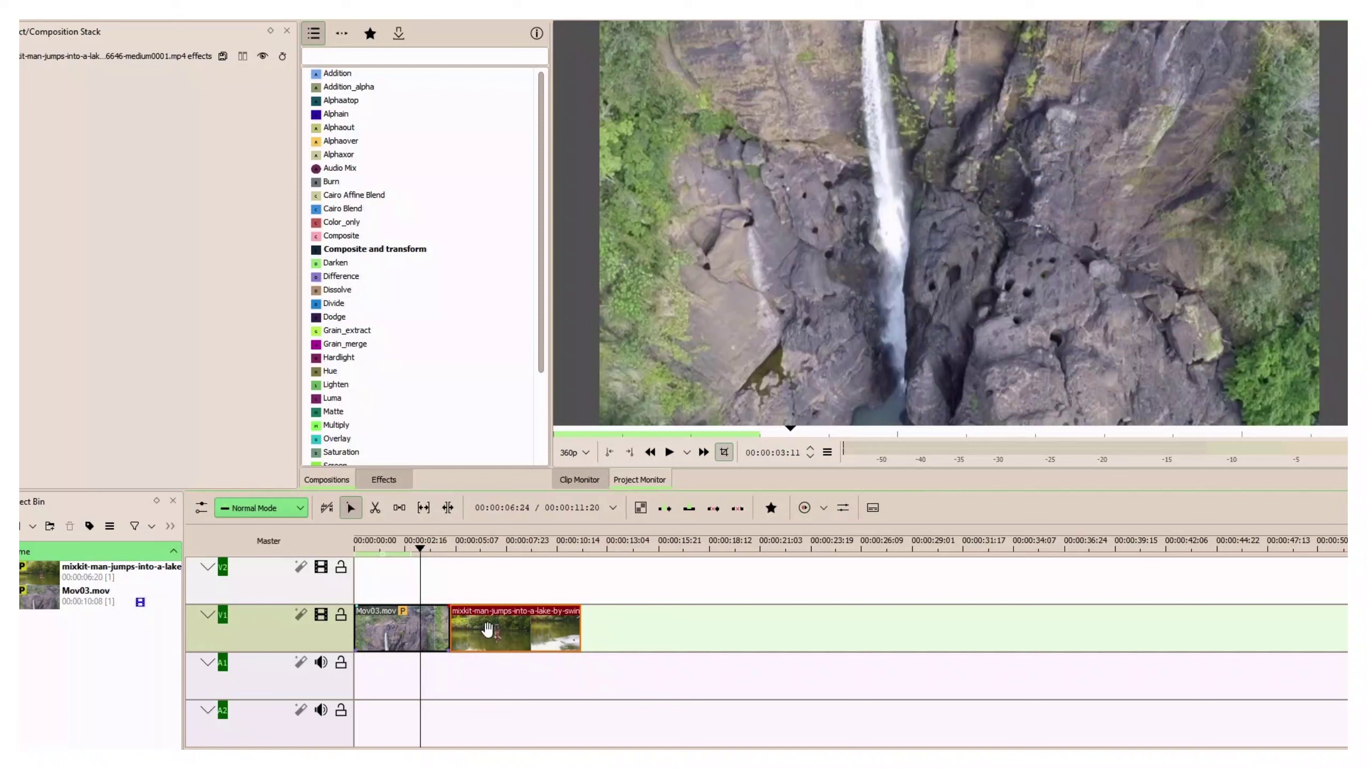
Move the lake-jump clip from V1 to V2 so its start overlaps the end of Mov03.mov.
{"action": "left_click_drag", "start_coordinate": [487, 622], "coordinate": [440, 597]}
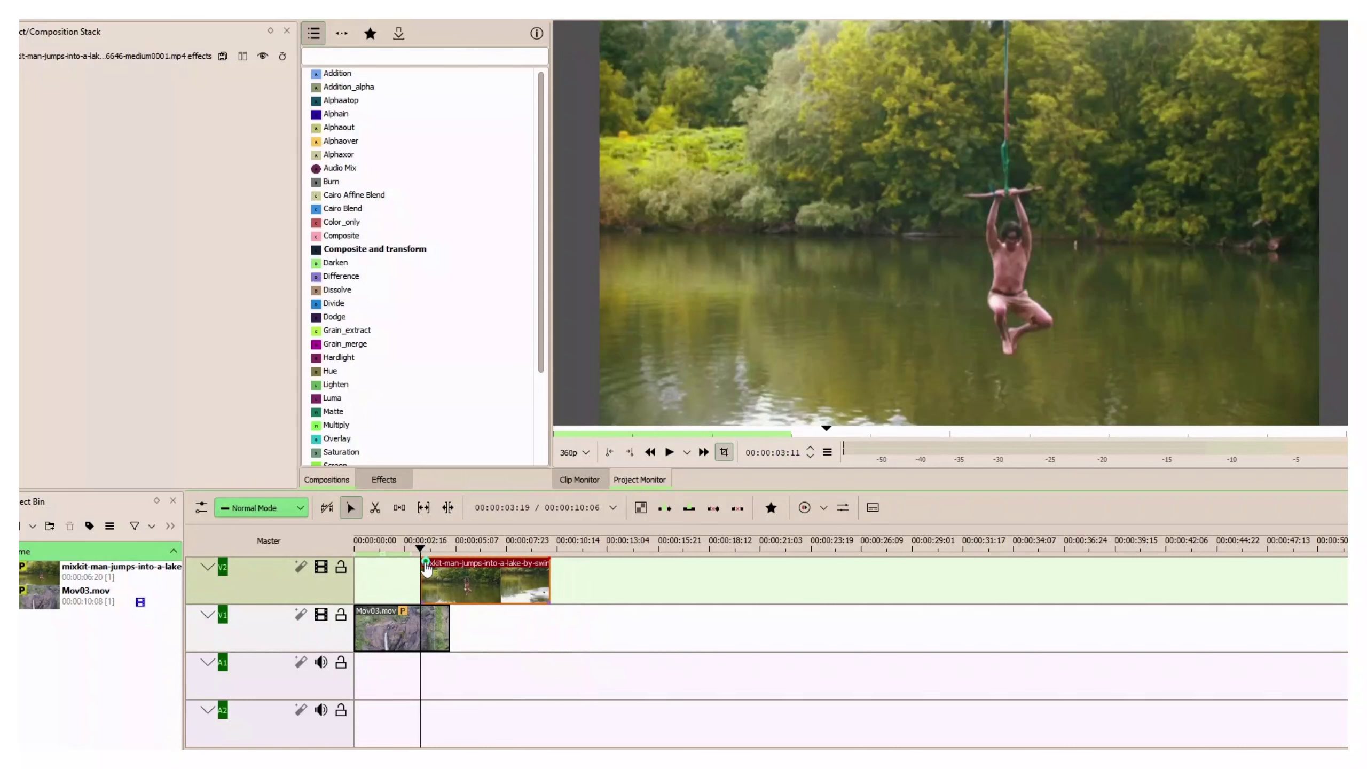
Stretch the lake clip's Fade in to 00:00:01:23 and play back the overlap from just before it.
{"action": "mouse_move", "coordinate": [426, 565]}
{"action": "left_mouse_down"}
{"action": "mouse_move", "coordinate": [442, 573]}
{"action": "mouse_move", "coordinate": [456, 542]}
{"action": "left_mouse_up"}
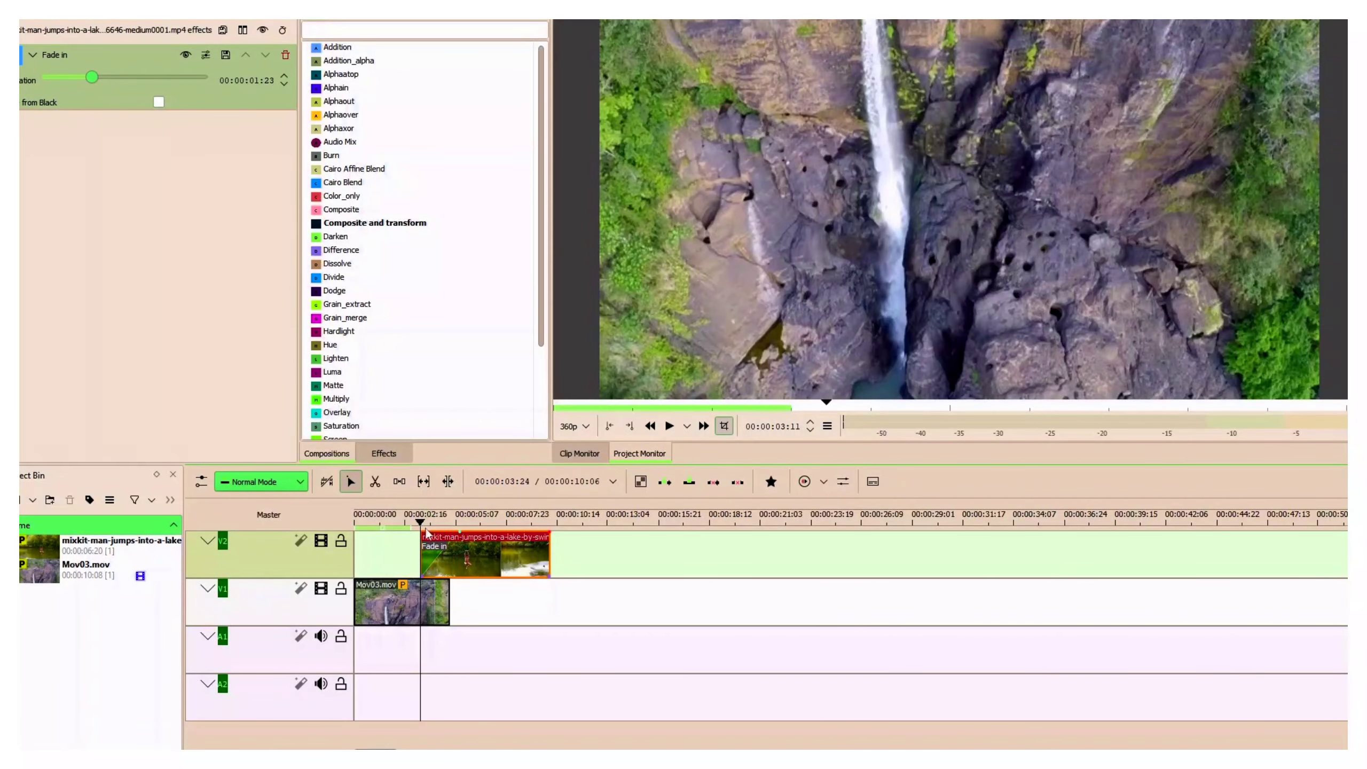
{"action": "left_click_drag", "start_coordinate": [422, 528], "coordinate": [413, 528]}
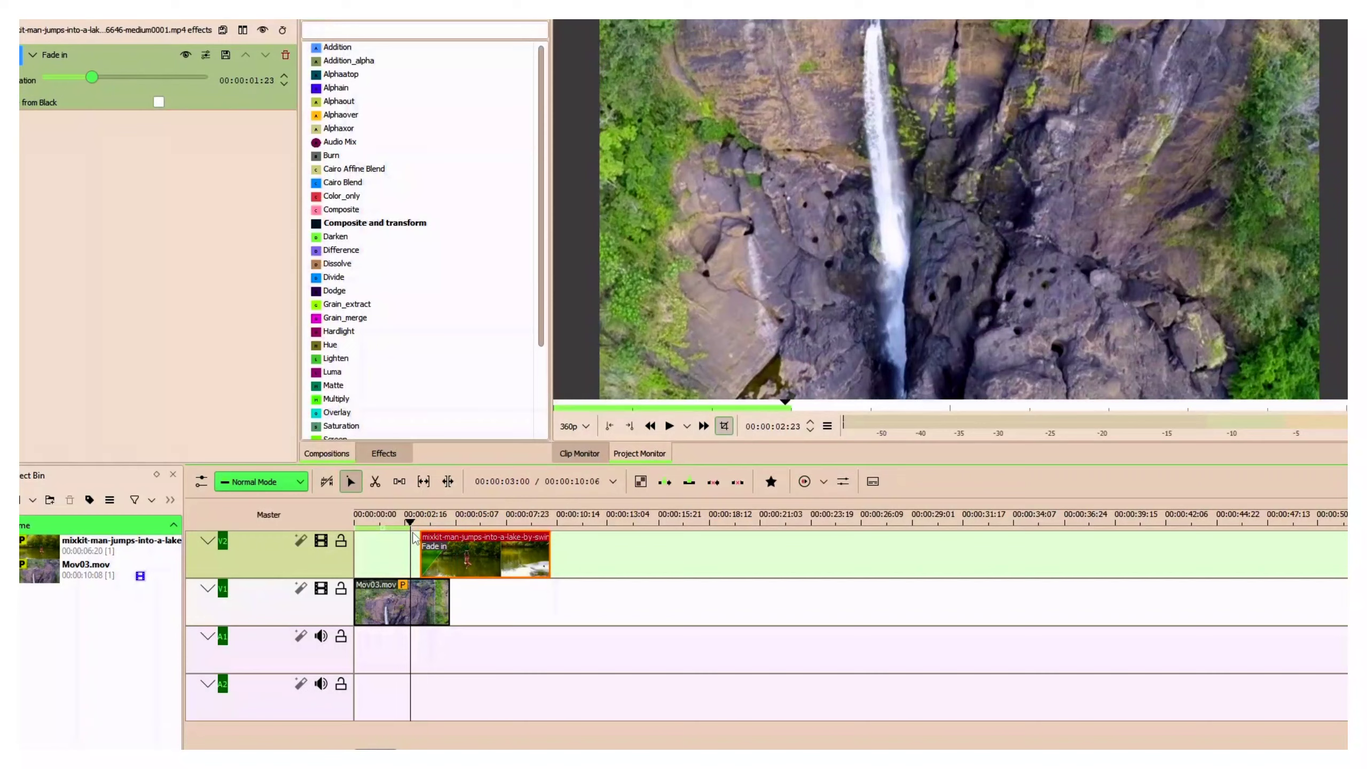
{"action": "key", "text": "space"}
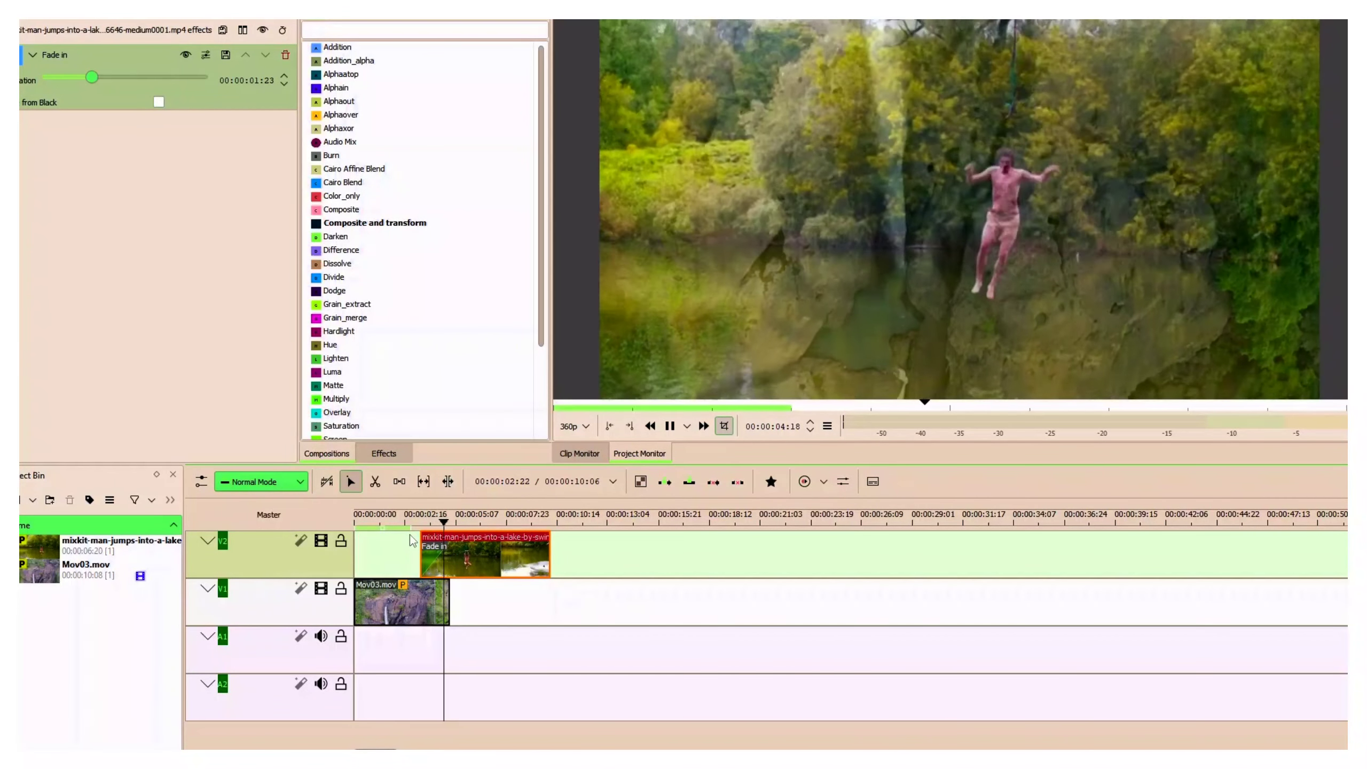
{"action": "key", "text": "space"}
{"action": "left_click", "coordinate": [422, 527]}
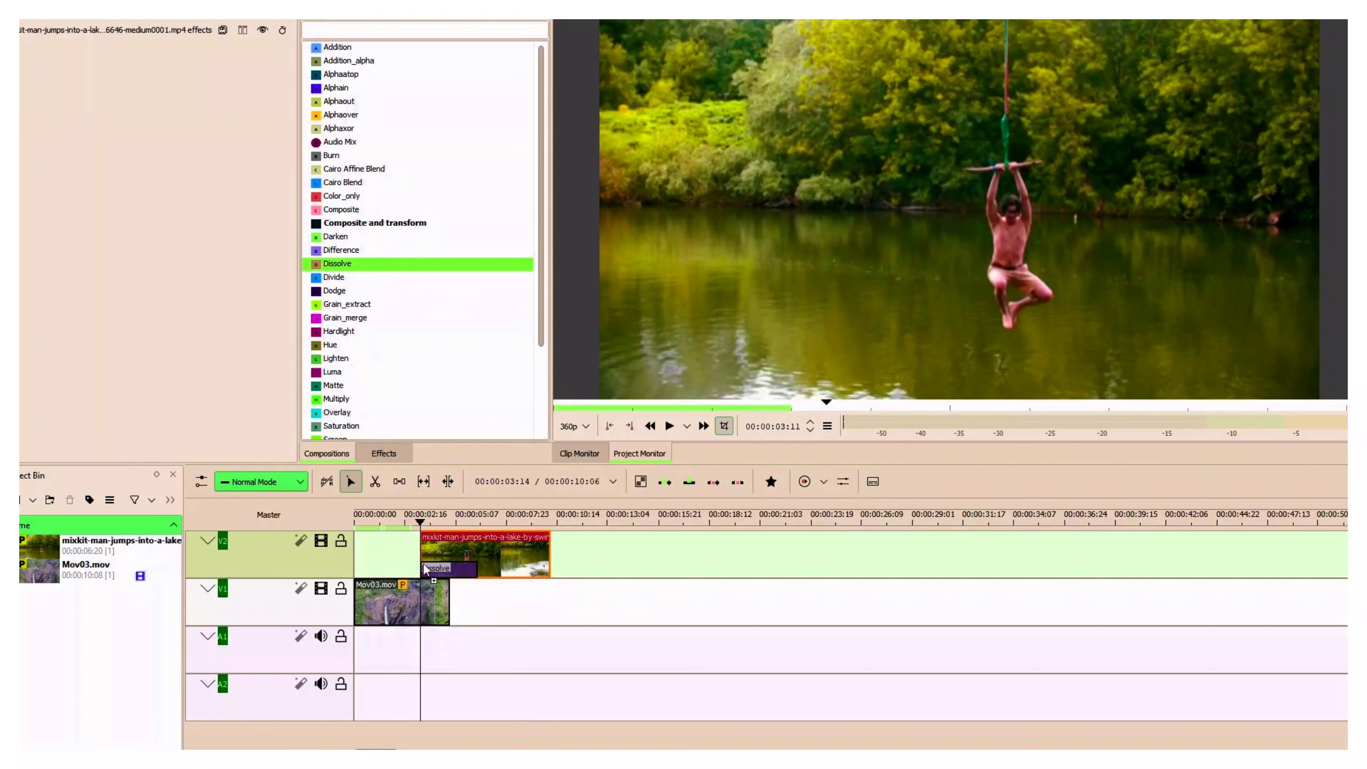
Drop a Dissolve onto the V2 lake clip, play it from just before, then select it.
{"action": "left_click_drag", "start_coordinate": [451, 534], "coordinate": [433, 575]}
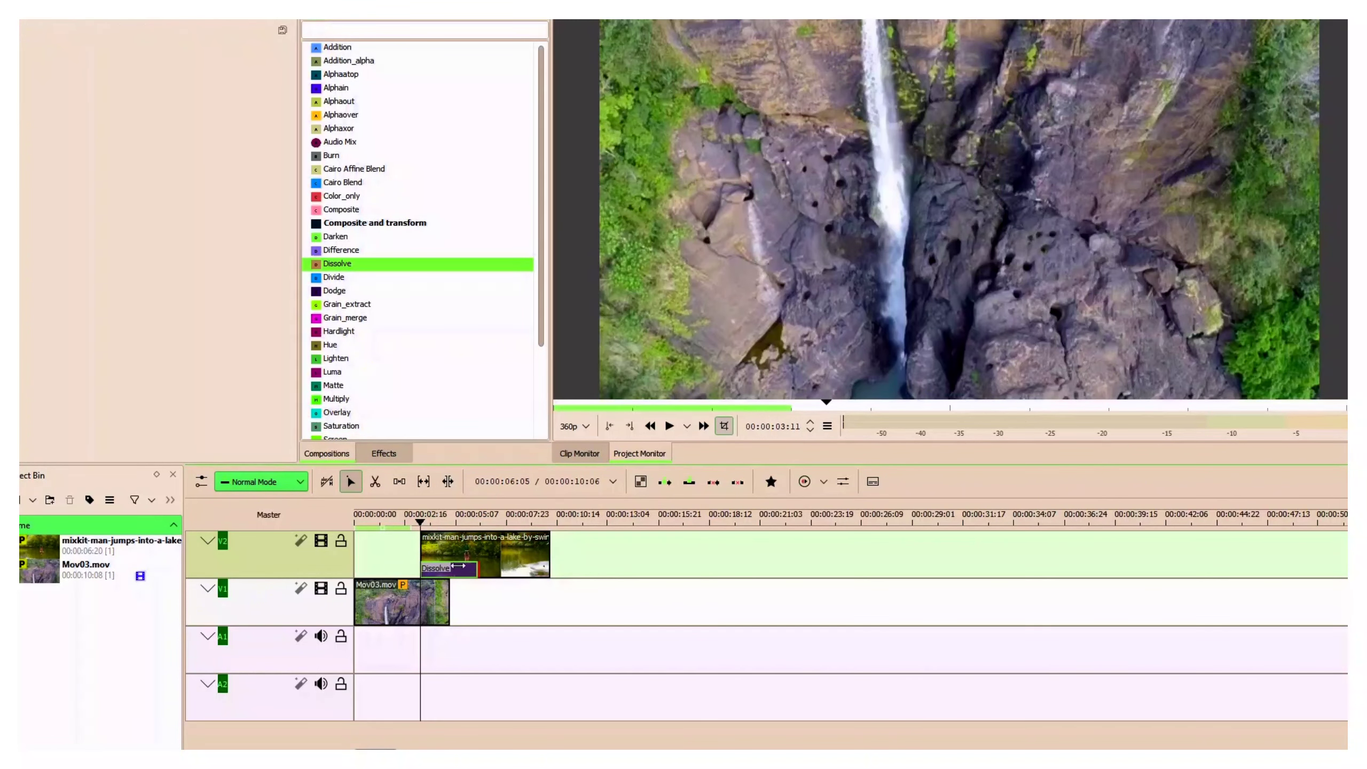
{"action": "left_click", "coordinate": [410, 529]}
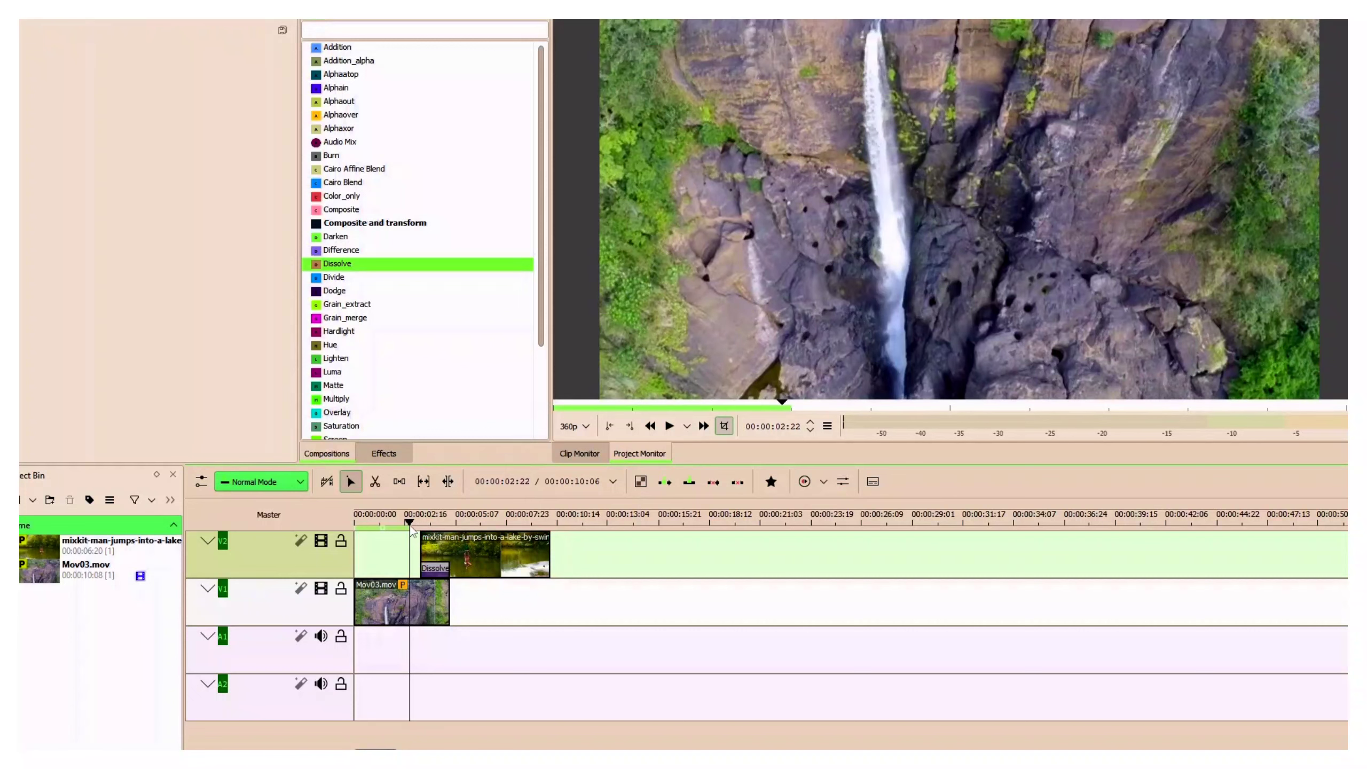
{"action": "key", "text": "space"}
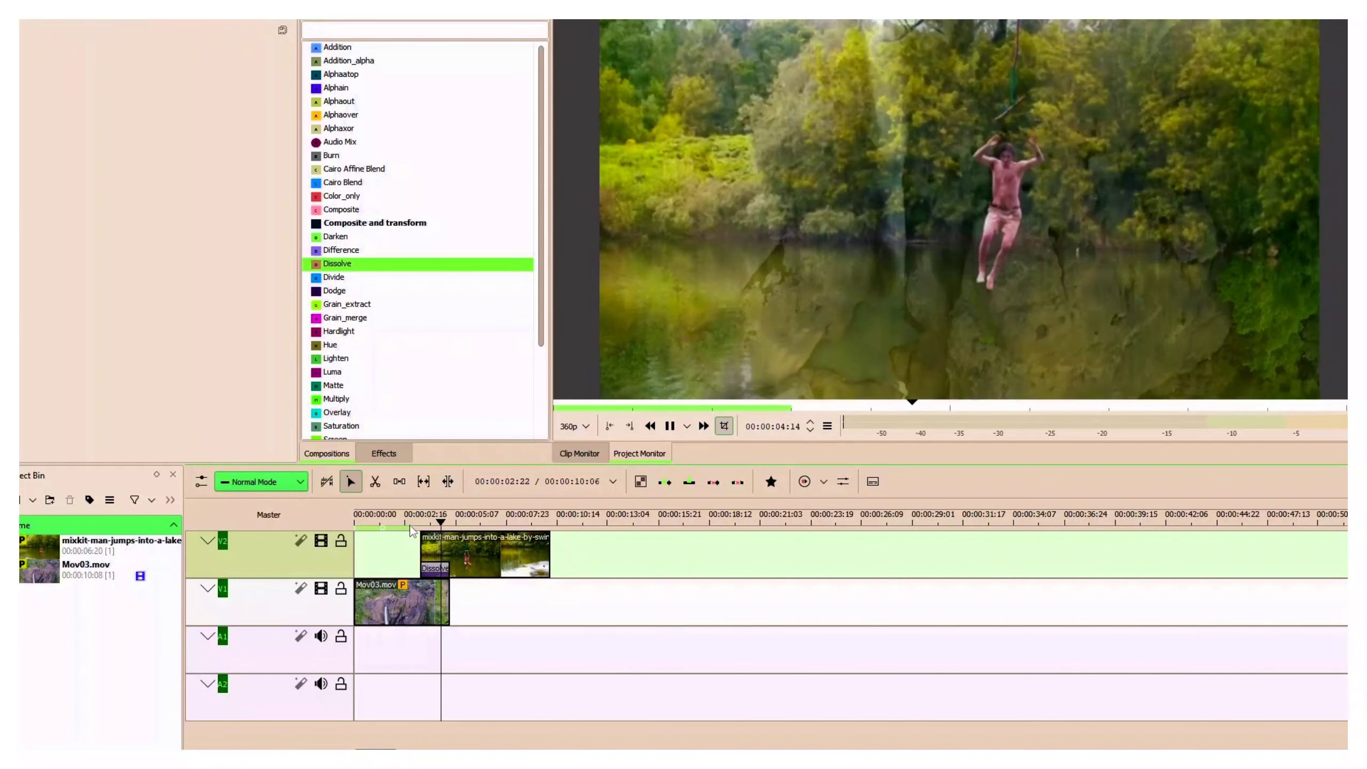
{"action": "key", "text": "space"}
{"action": "left_click", "coordinate": [434, 570]}
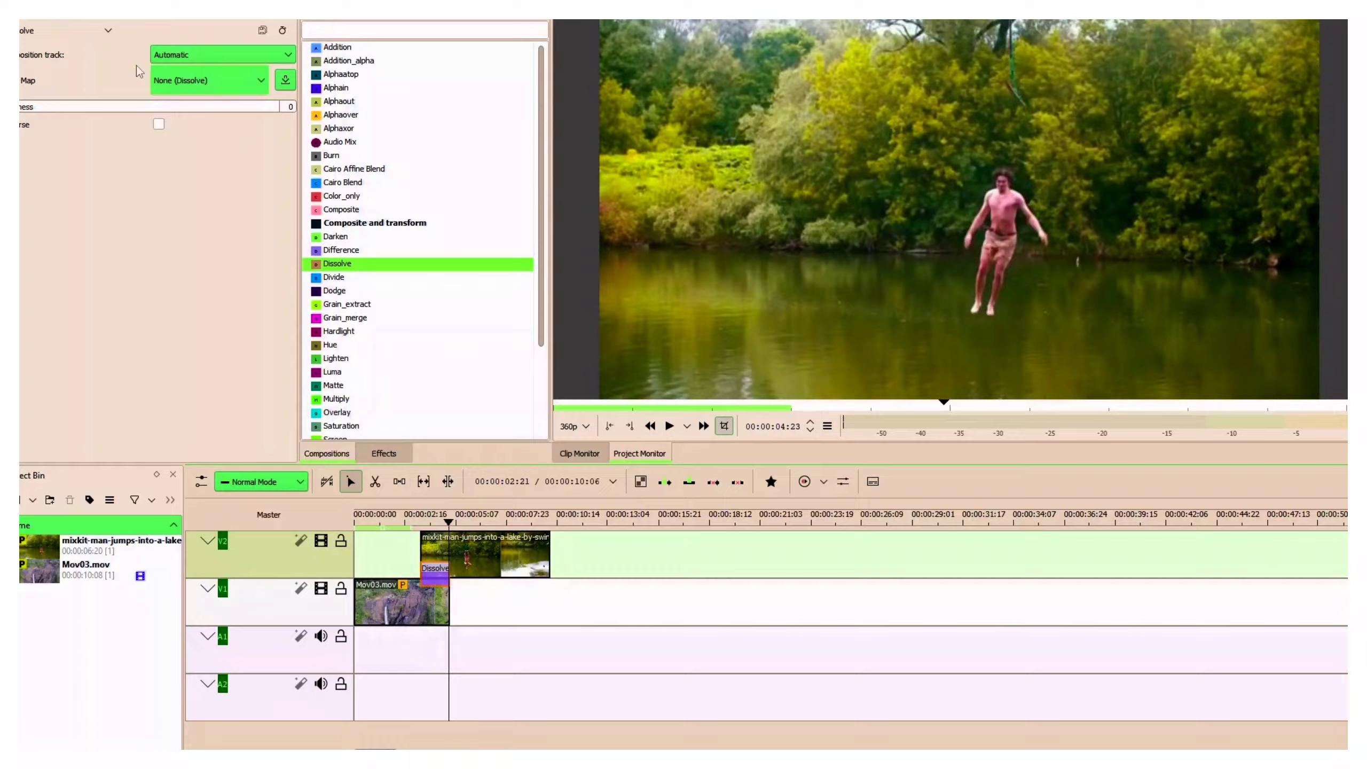